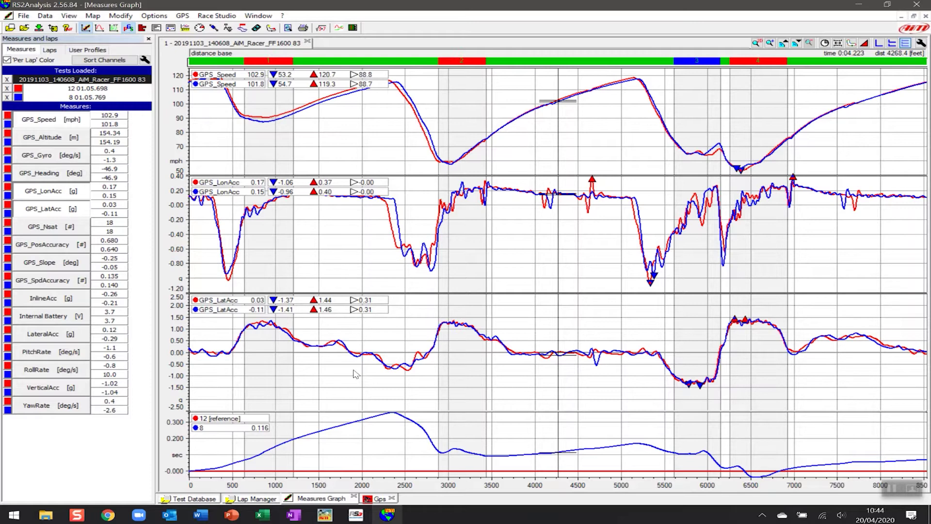
Create a new track map from lap 12 and remove all of its automatically detected corners.
click(95, 17)
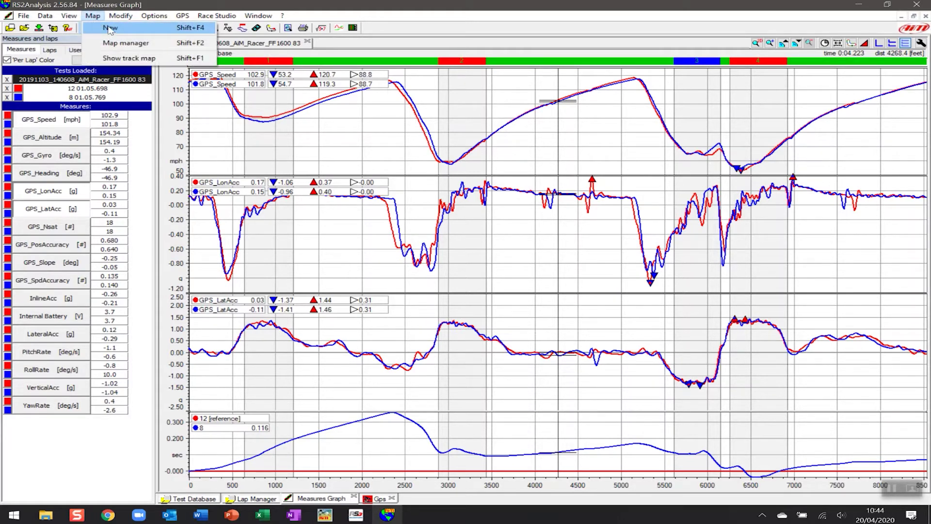
click(104, 29)
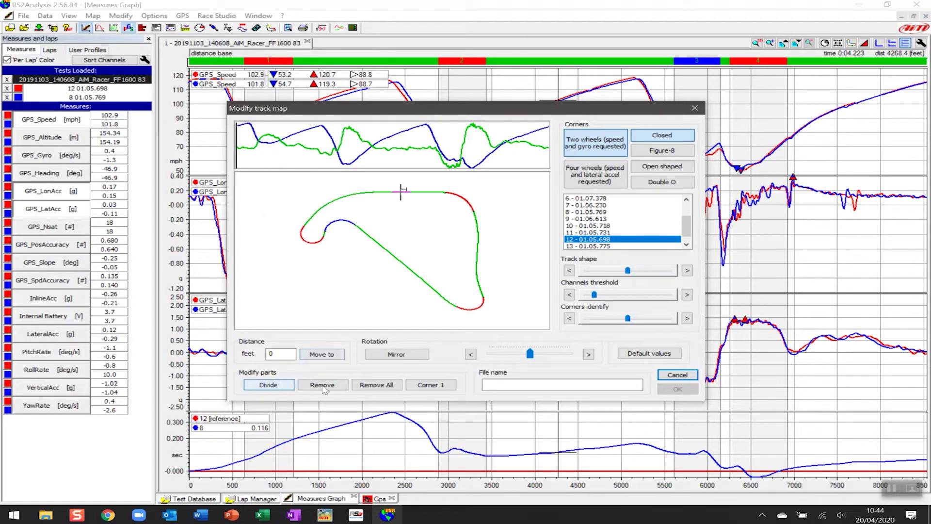
click(383, 385)
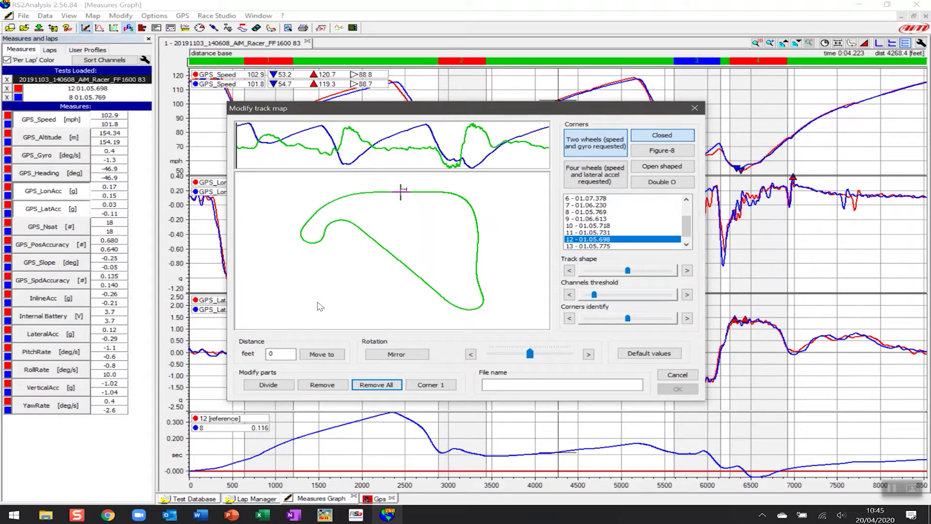
Divide the track map at timing points I1 (about 2168 feet) and I2 (about 5016 feet), following the Silverstone National circuit PDF in Chrome.
click(107, 515)
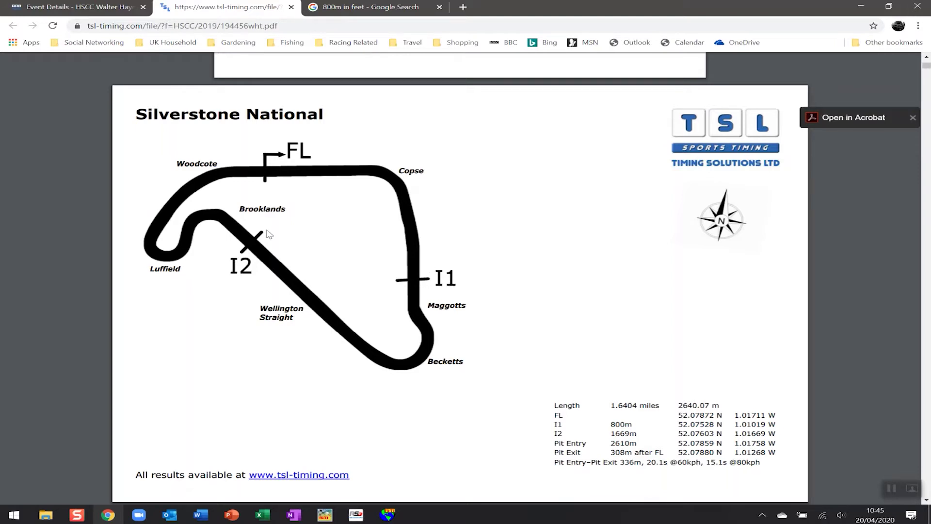
click(394, 516)
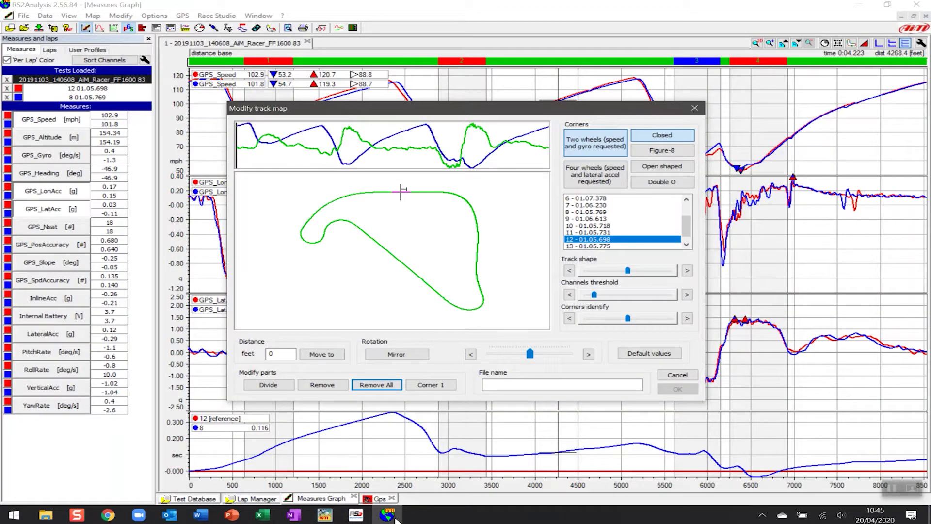
click(481, 261)
drag(481, 261, 484, 263)
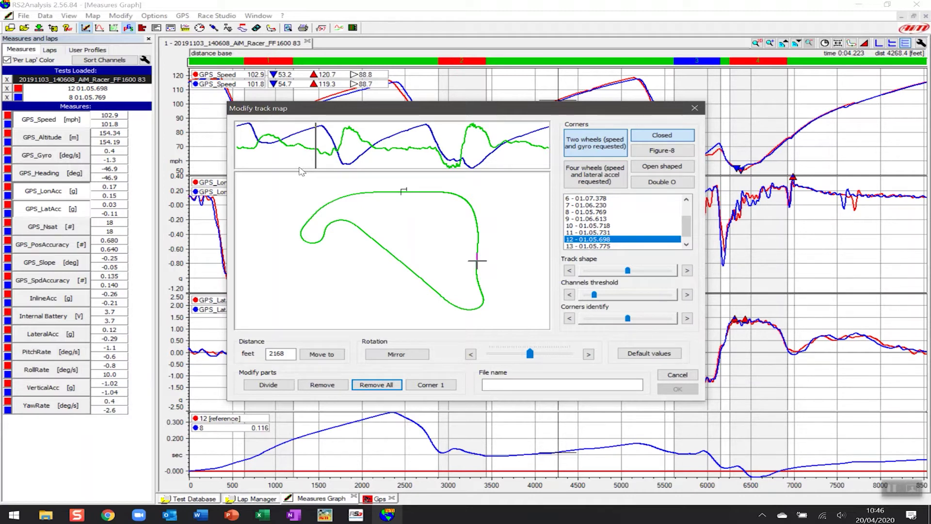
click(270, 385)
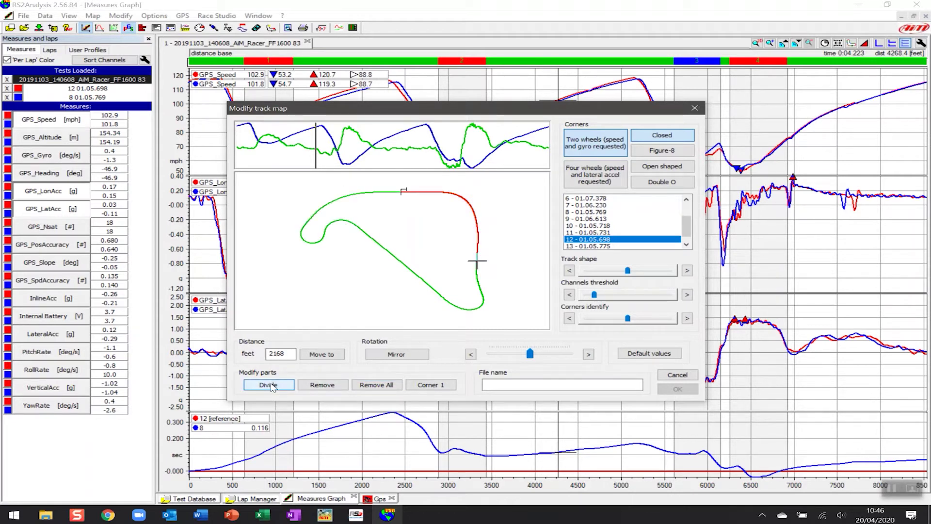
drag(460, 288, 382, 246)
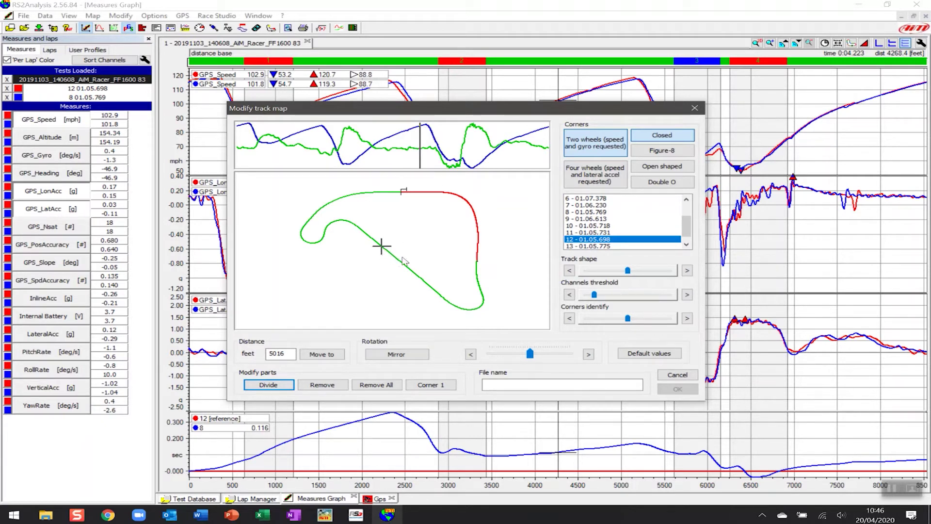
click(274, 385)
Change the first sector, between the start line and I1, to the blue Corner 2 type.
click(476, 224)
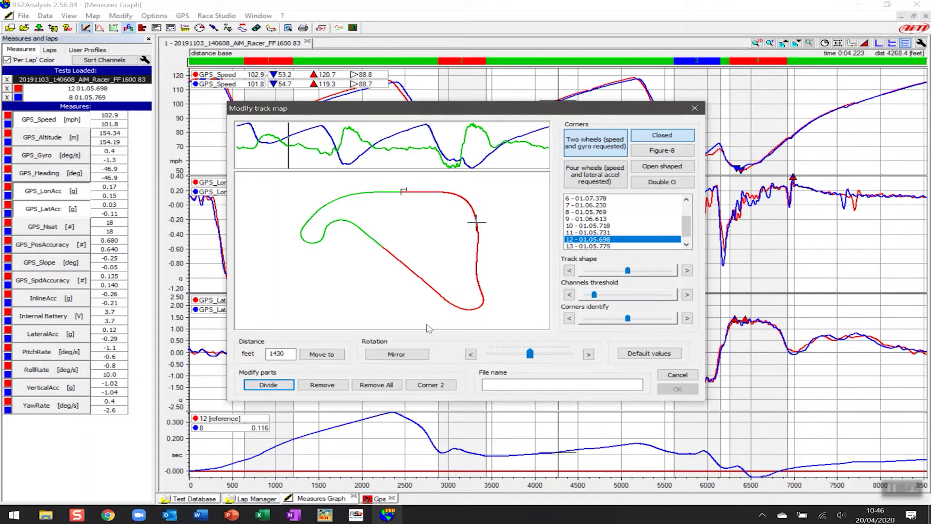
click(438, 388)
click(437, 388)
click(437, 386)
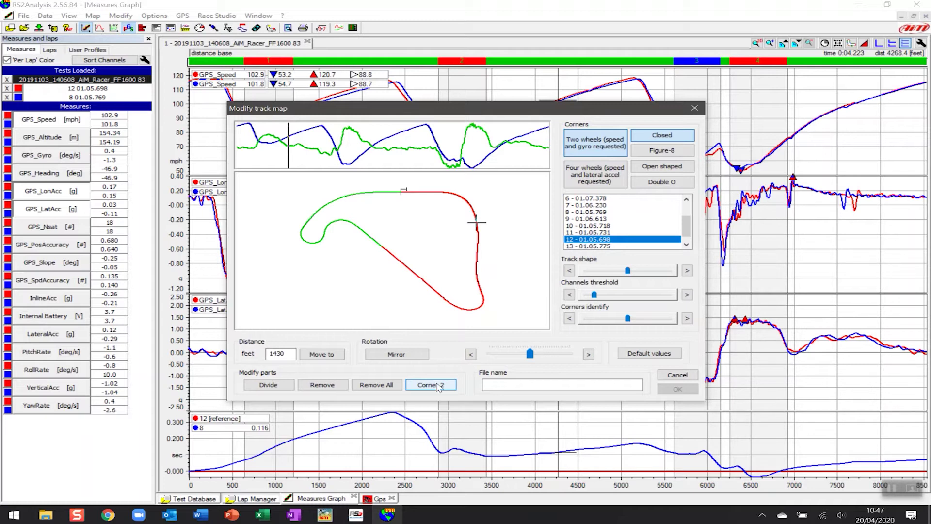
click(437, 386)
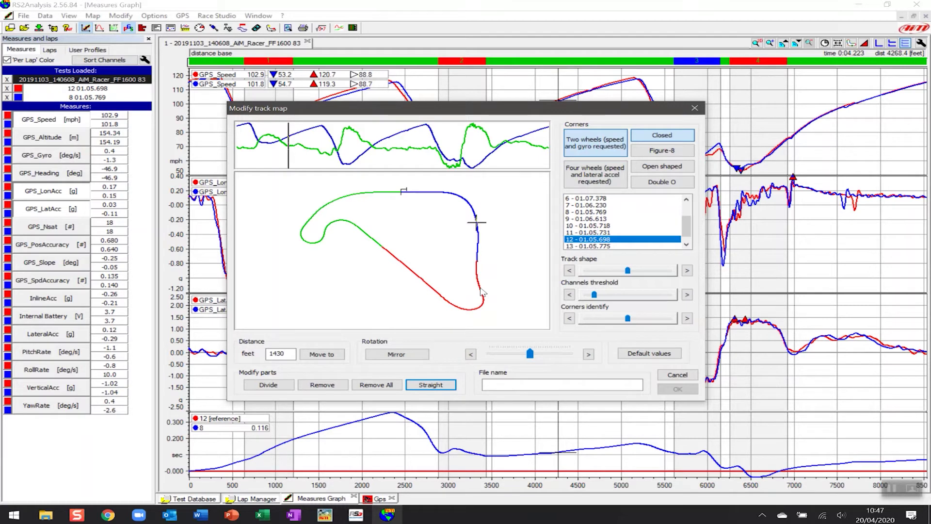
Name the track map file "Silverstone National 3 Sectors" and save it.
click(580, 385)
text(Silv)
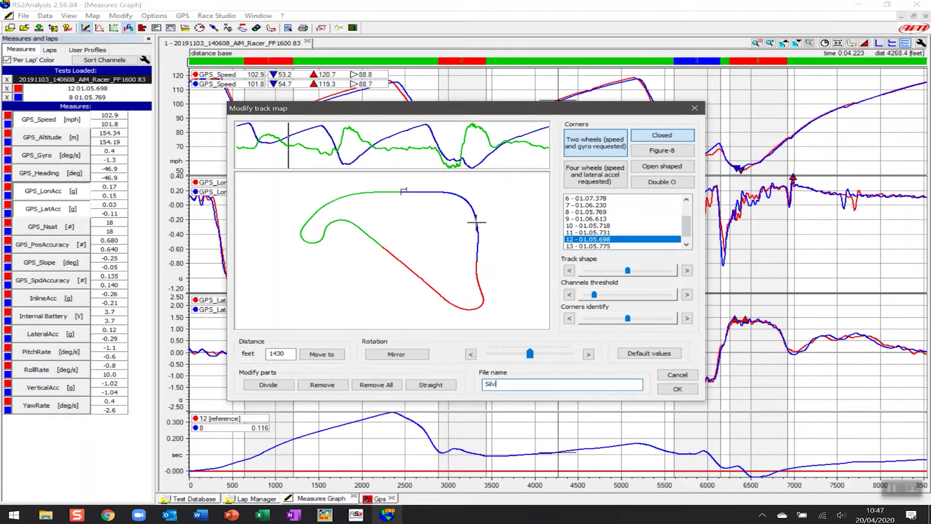
text(erstone National 3 Segment)
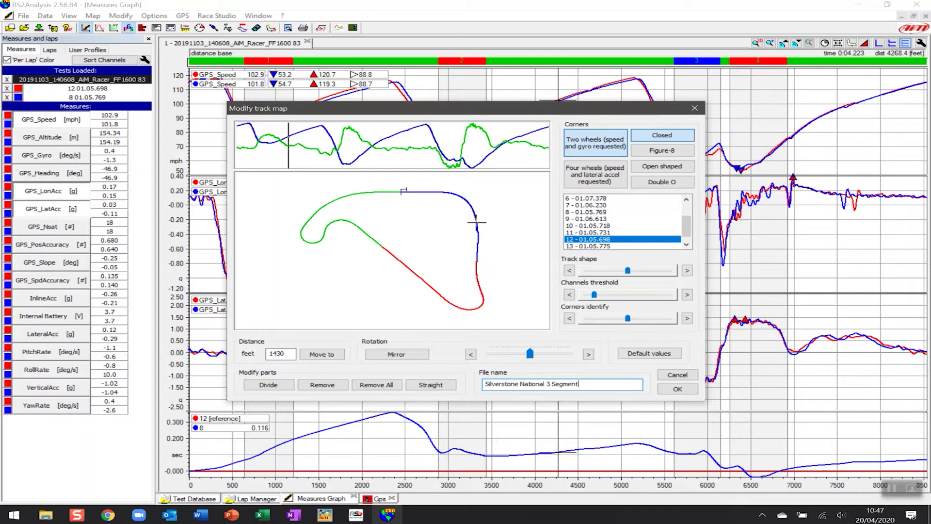
key(BackSpace)
key(BackSpace)
key(BackSpace)
key(BackSpace)
key(BackSpace)
text(ctors)
click(677, 389)
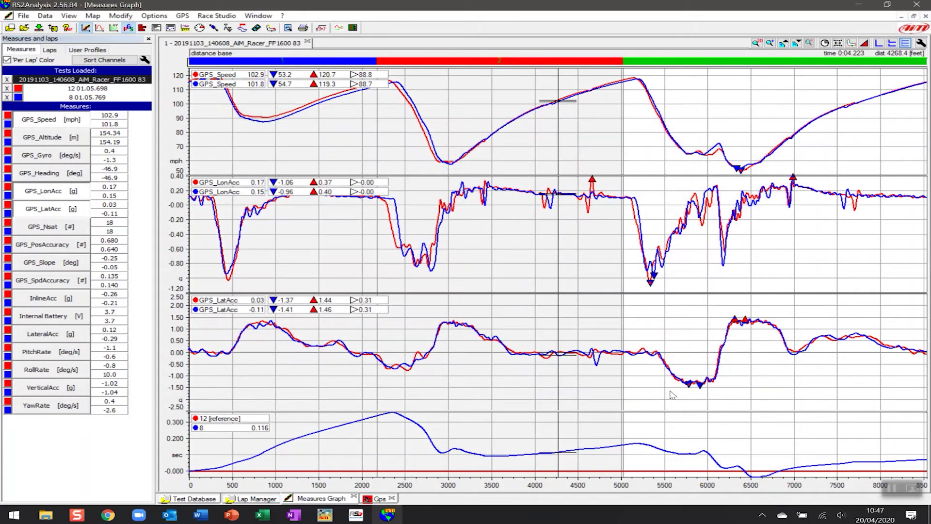
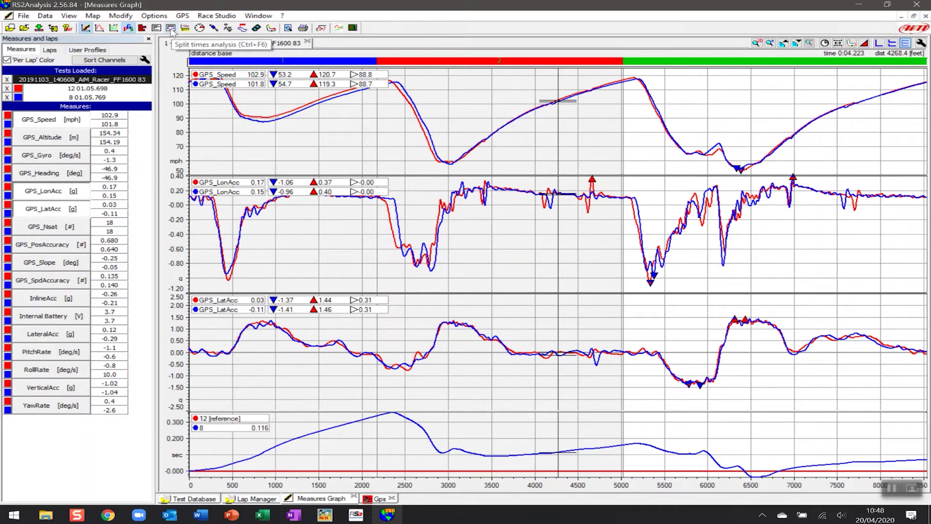
Open the split times analysis and show histograms for all three sectors.
click(171, 28)
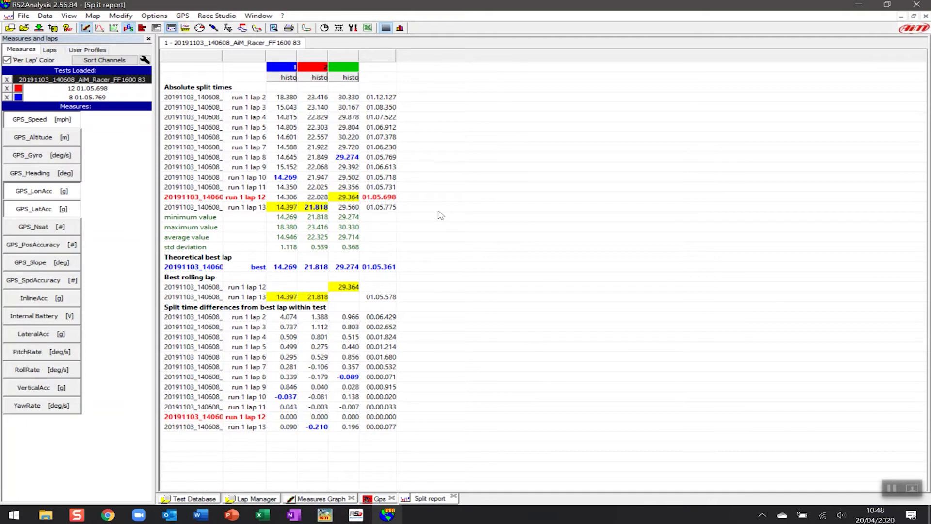
click(288, 80)
click(380, 77)
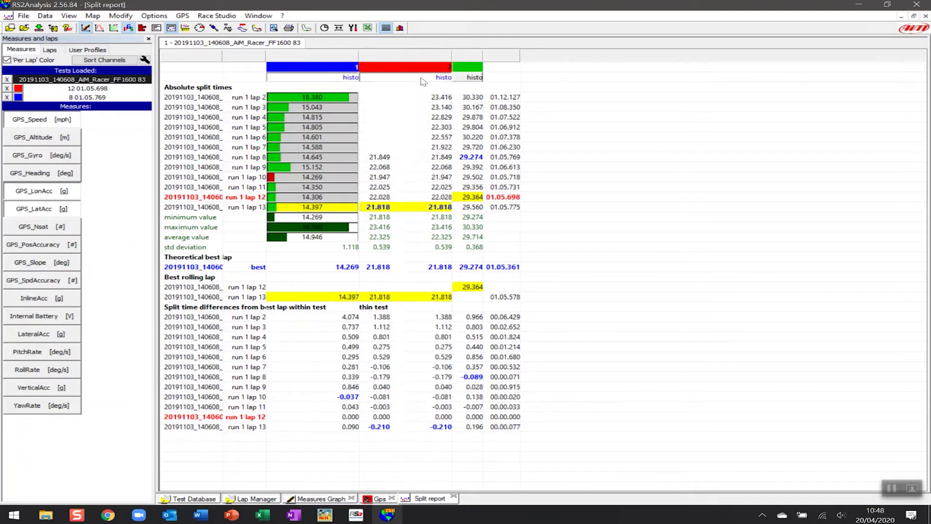
click(475, 78)
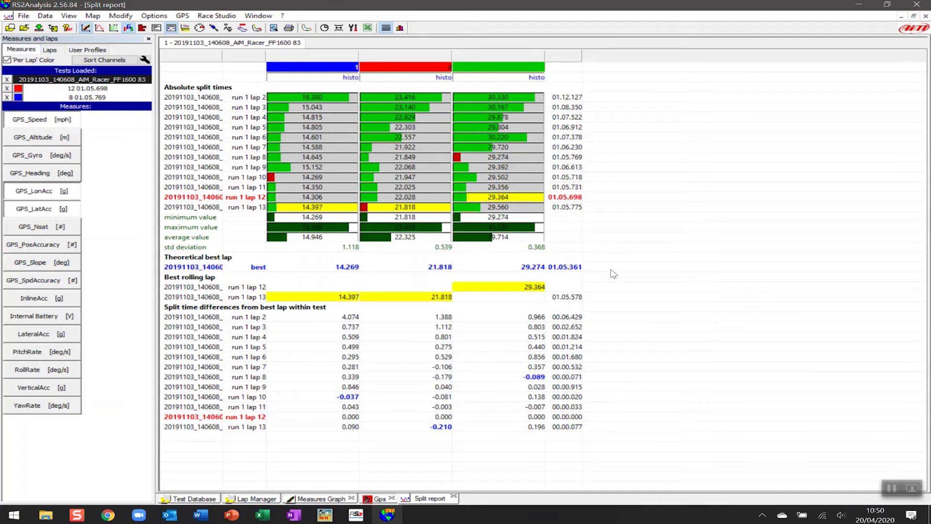
Compare laps 12 and 8 in the measures graph with their sector times in the split report, returning to the graph.
click(321, 498)
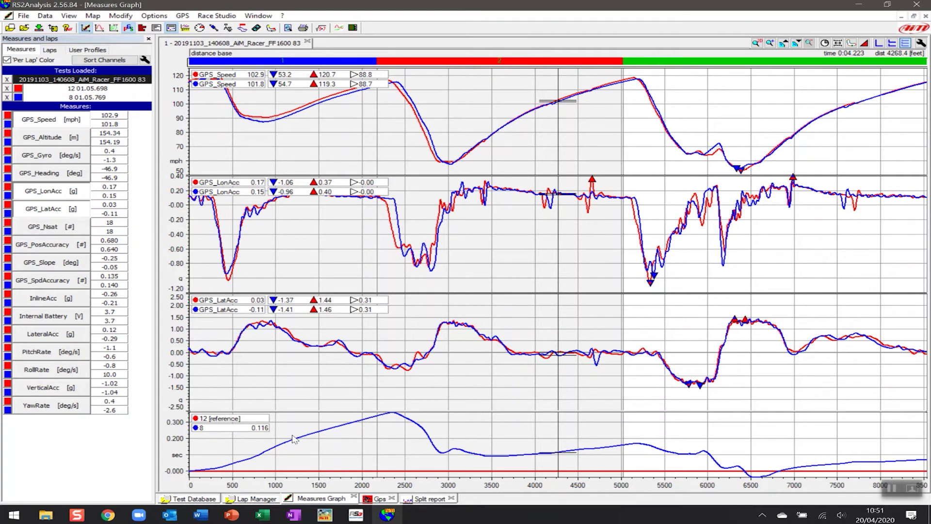
click(431, 499)
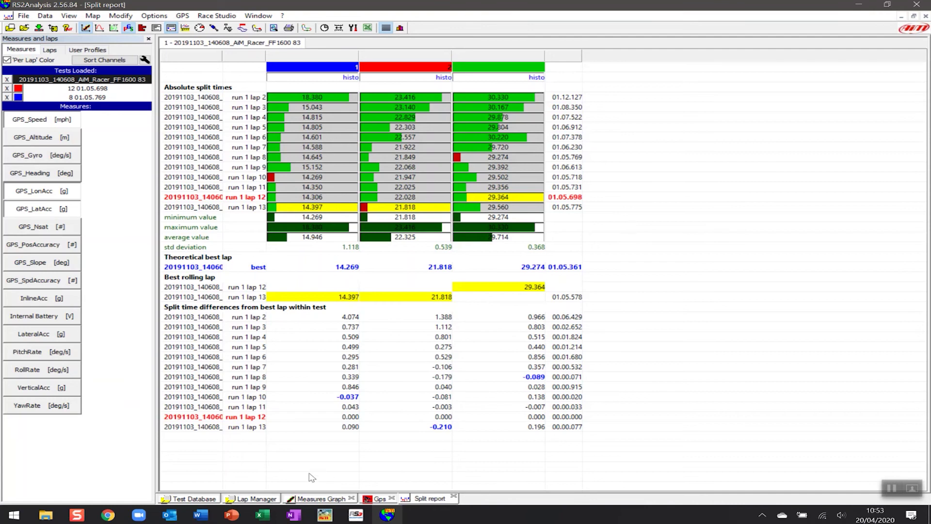
click(315, 499)
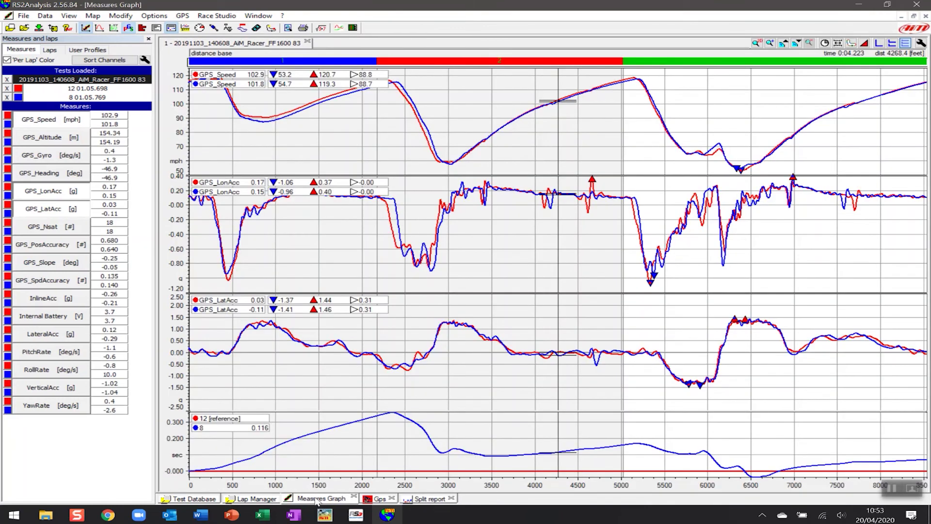
Load the existing Silverstone National map for the open tests.
click(93, 16)
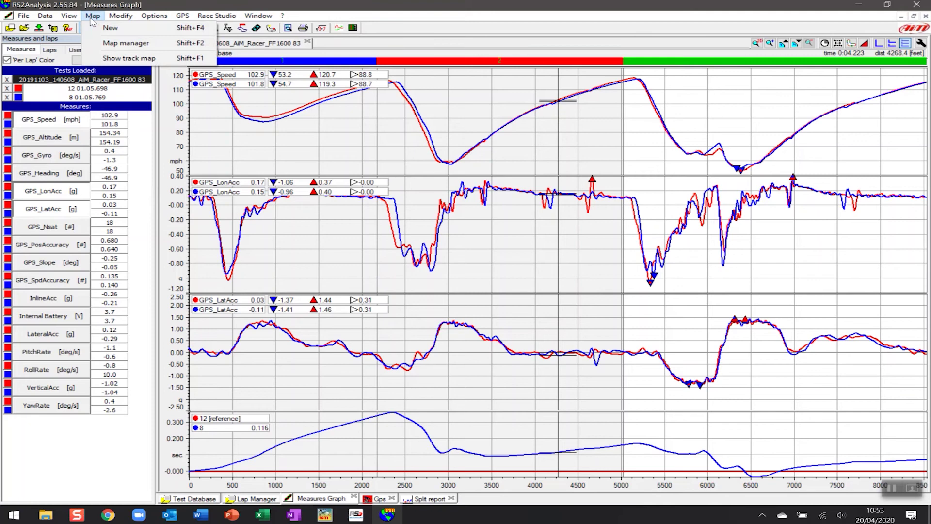
click(126, 45)
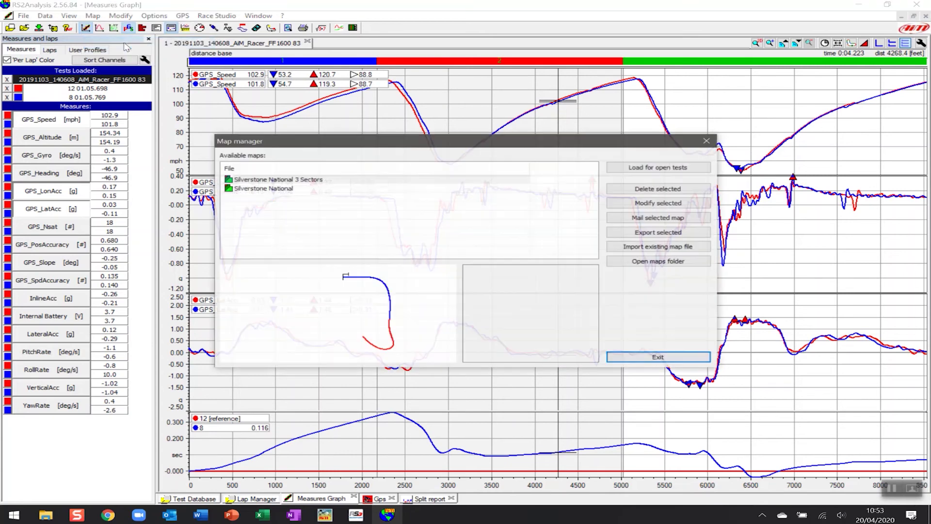
click(276, 190)
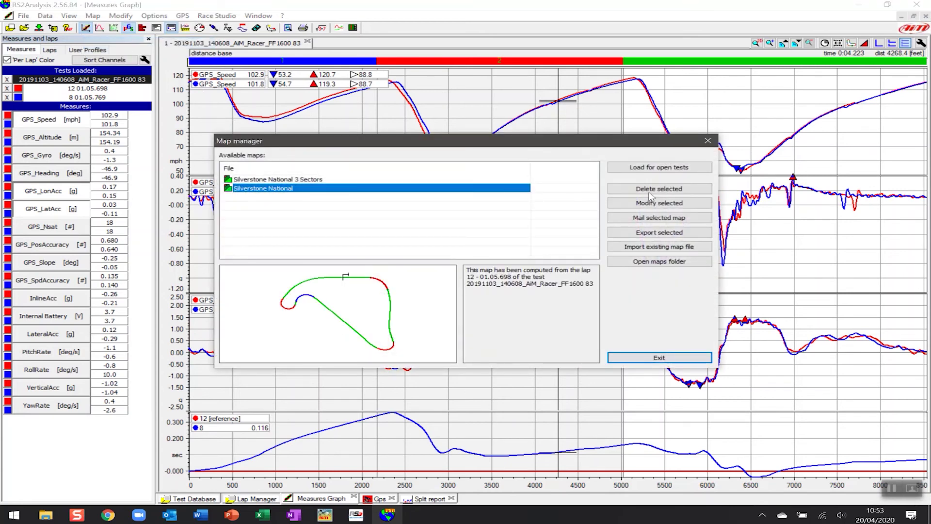
click(660, 168)
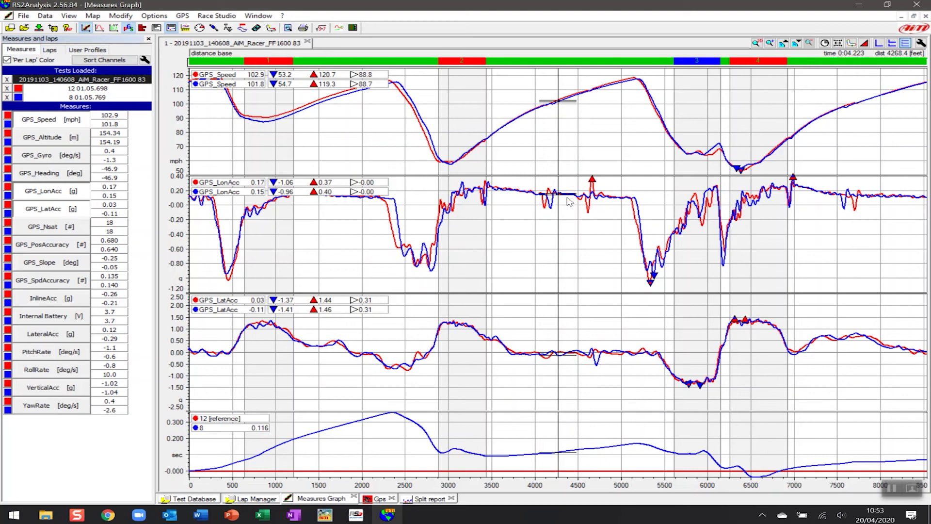
Load the Silverstone National 3 Sectors map for the open tests from the map manager.
click(93, 15)
mouse_move(97, 29)
click(168, 29)
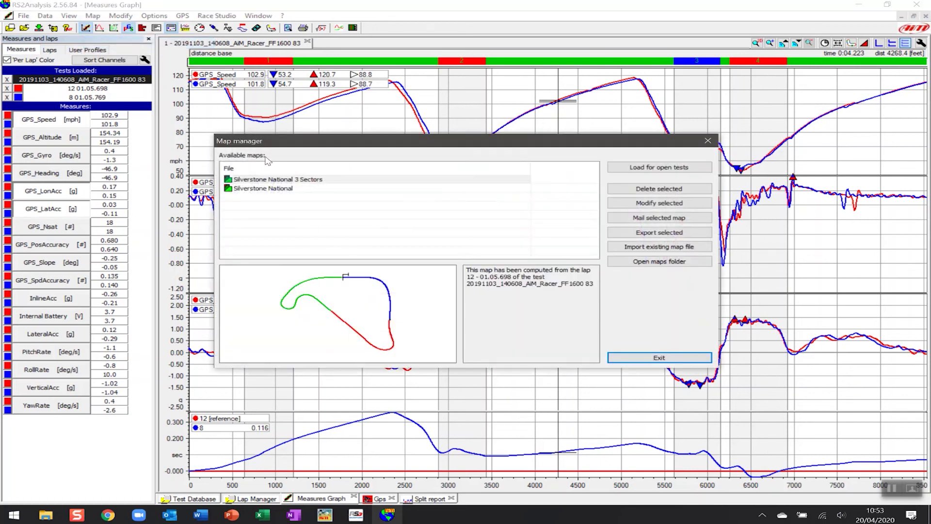
click(289, 180)
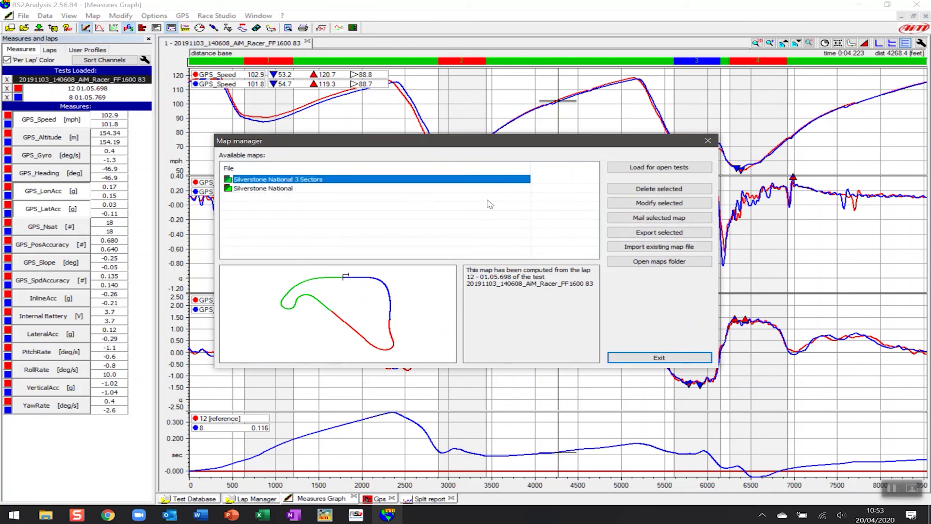
click(658, 167)
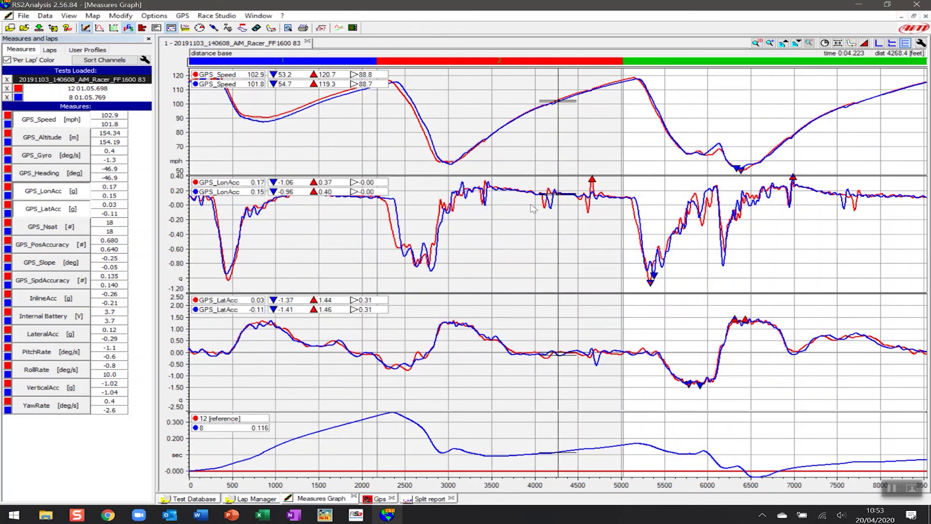
Return to the split report and turn the histograms back on for the three sectors.
click(433, 499)
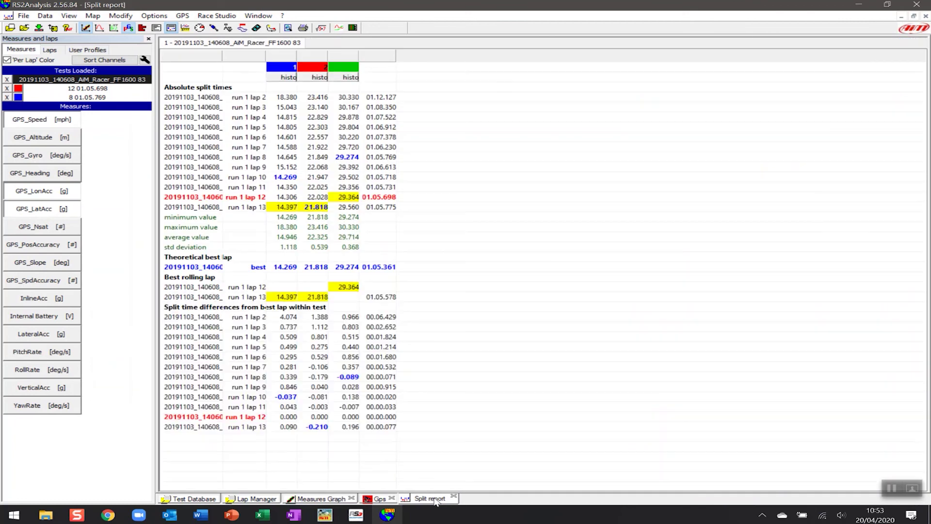
click(285, 80)
click(439, 77)
click(474, 80)
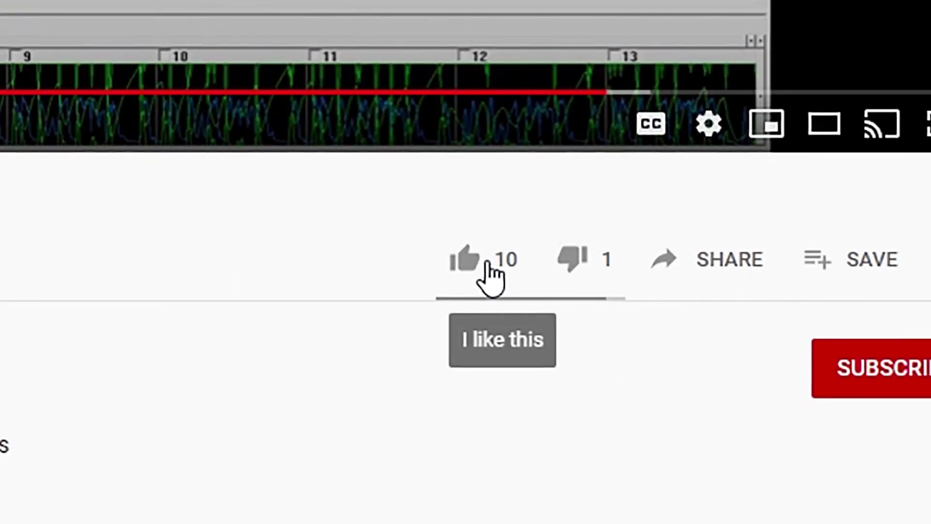
Like the YouTube video and post the public comment "Awesome!".
click(491, 275)
click(692, 287)
text(Awesome!)
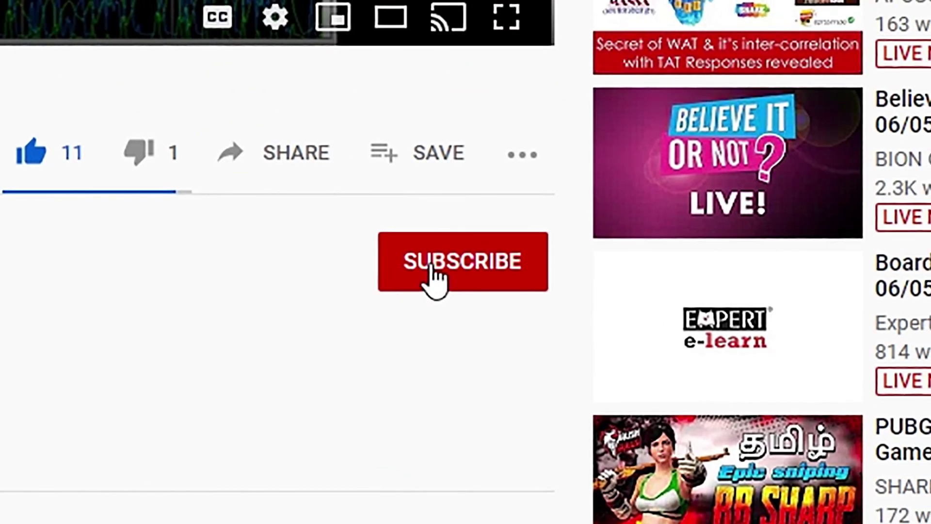
Subscribe to the channel and turn on all of its notifications.
click(434, 280)
click(522, 263)
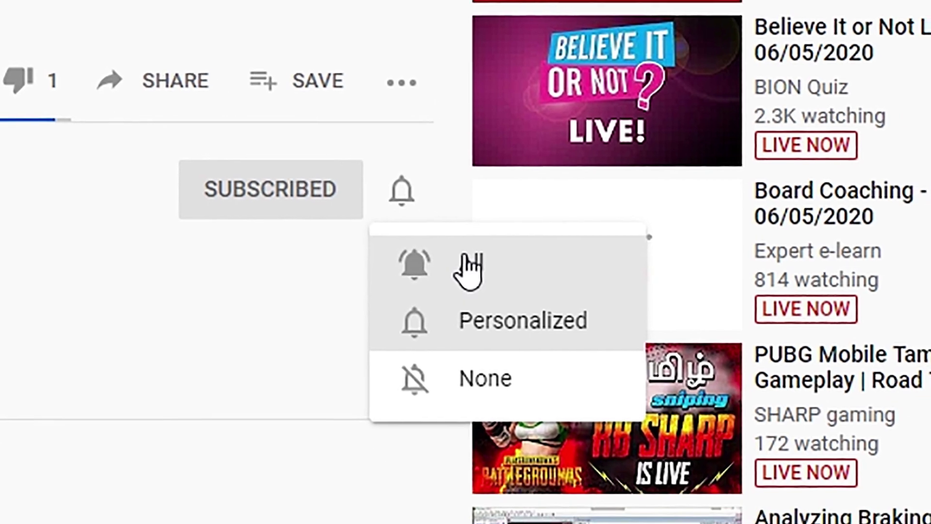
click(466, 264)
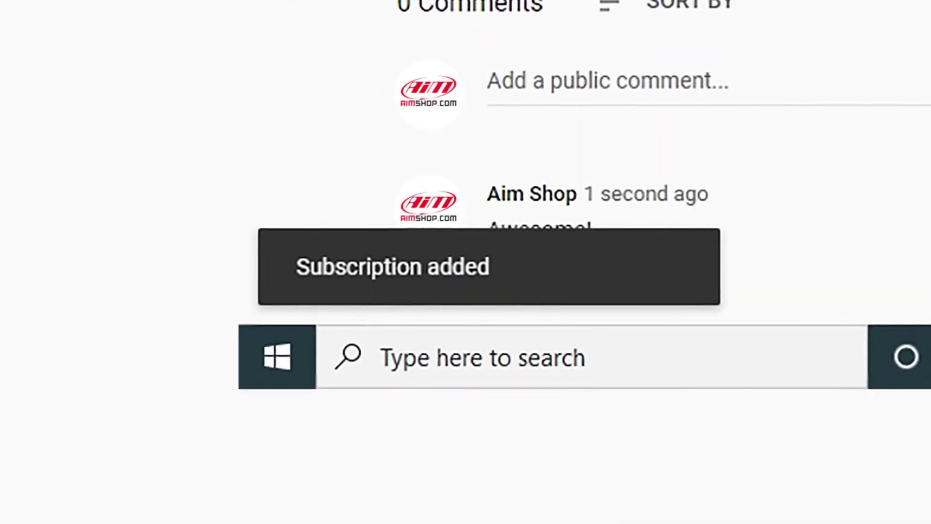